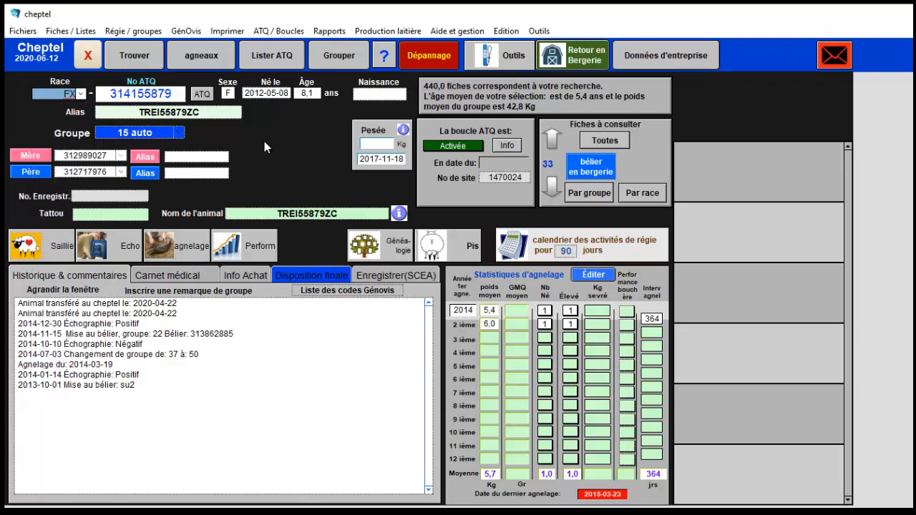
# Check the available choices in the Groupe and Race value lists on the ewe's record without changing them
pyautogui.click(177, 133)
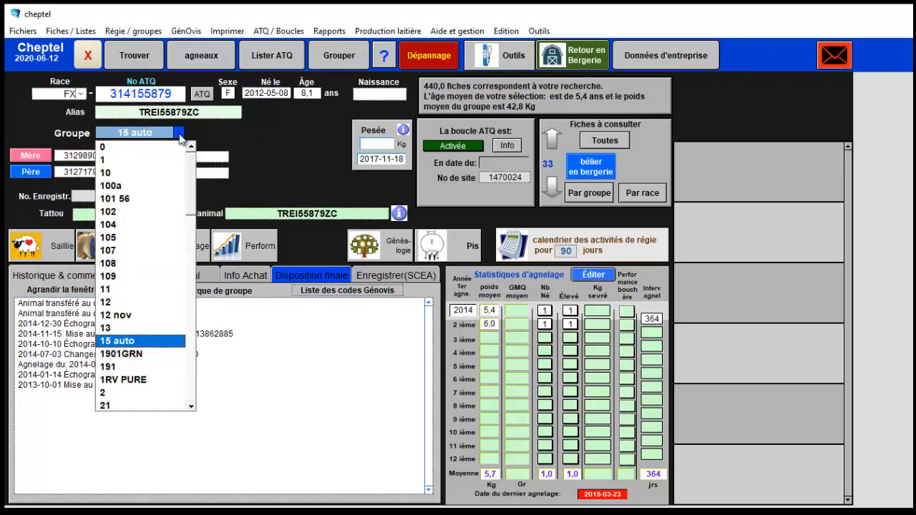
pyautogui.click(279, 142)
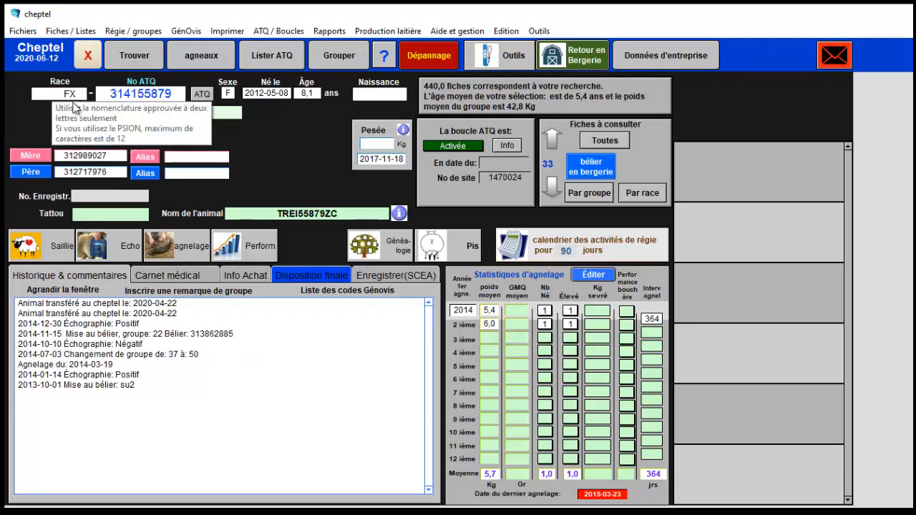
pyautogui.click(71, 102)
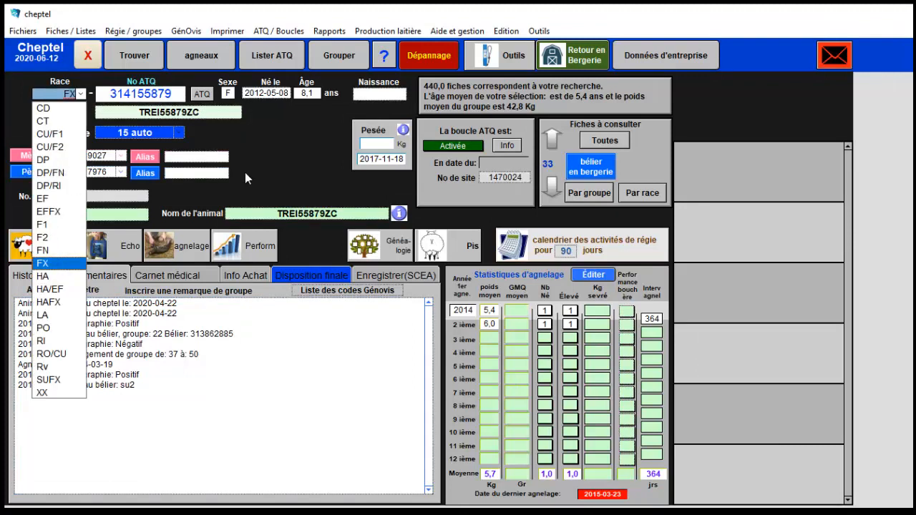
pyautogui.click(276, 153)
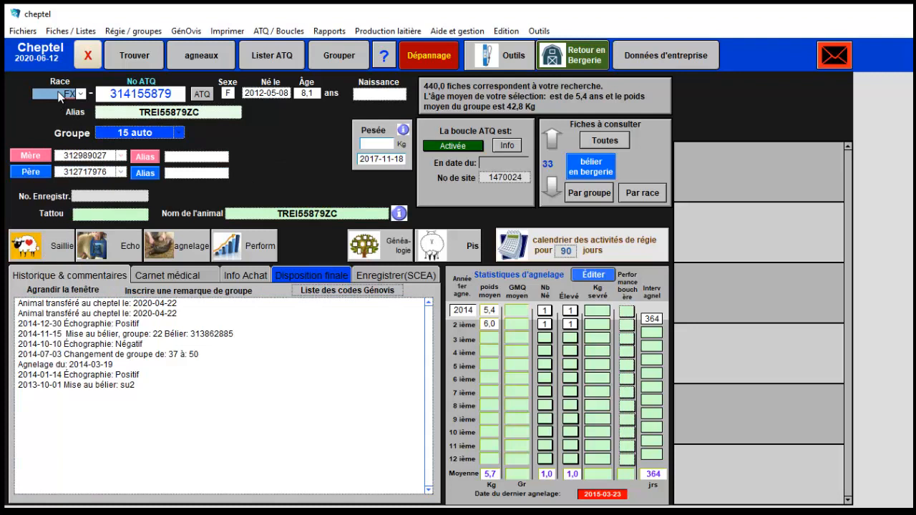
# Set the ewe's breed to JK and check the Race value list for that entry
pyautogui.write('JK')
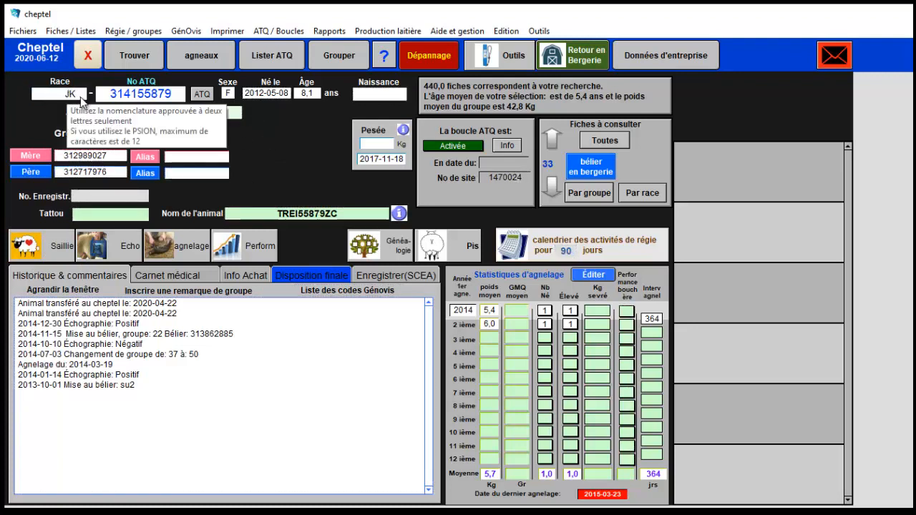
pyautogui.click(84, 96)
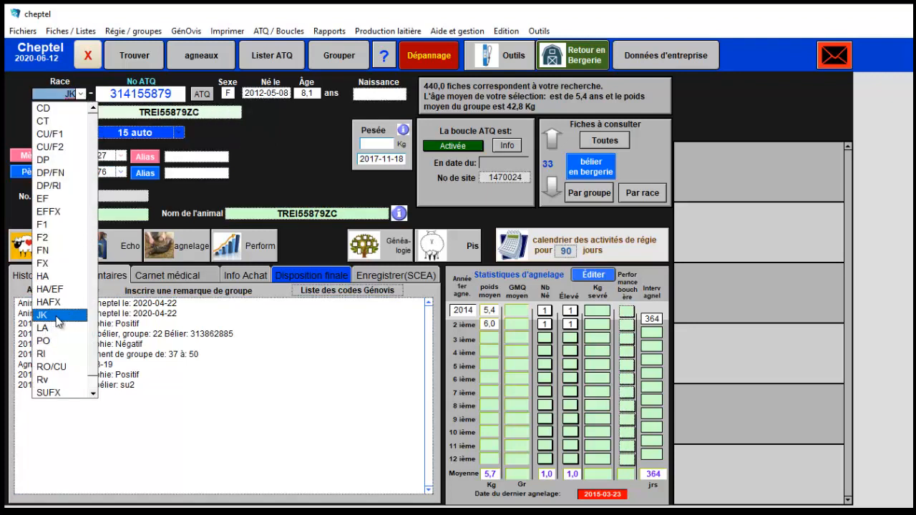
pyautogui.click(284, 157)
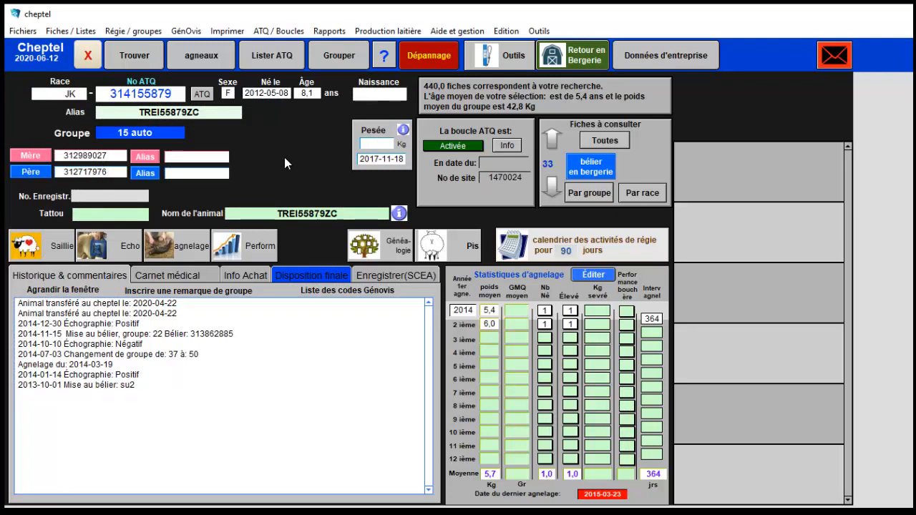
# Set the ewe's breed to F1 and review the Race value list again
pyautogui.click(63, 96)
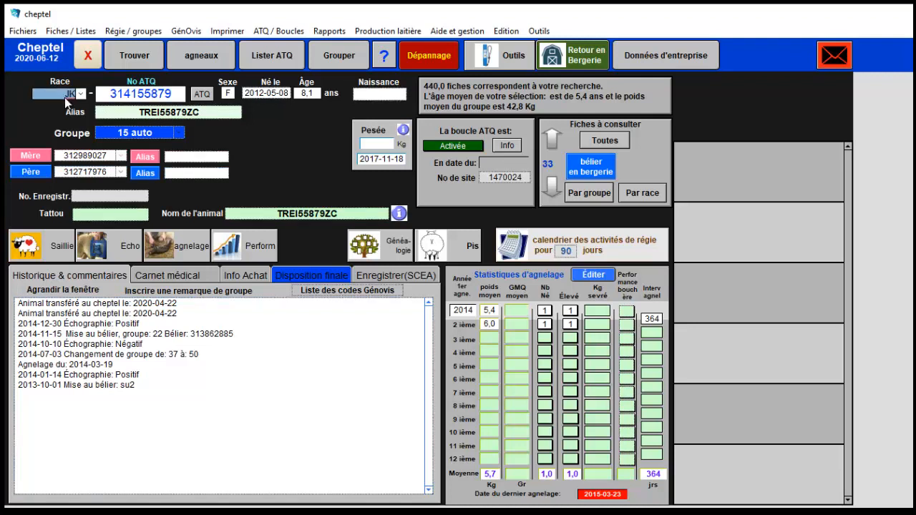
pyautogui.write('F1')
pyautogui.press('Return')
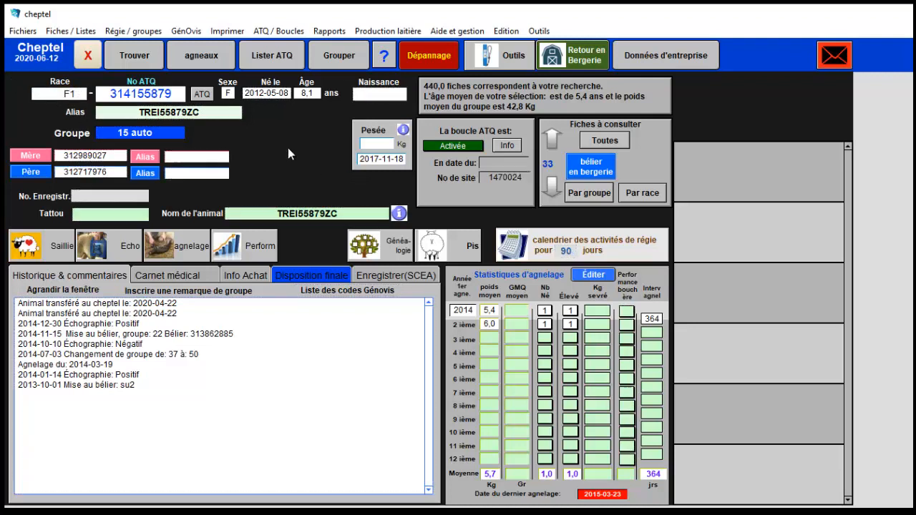
pyautogui.click(84, 97)
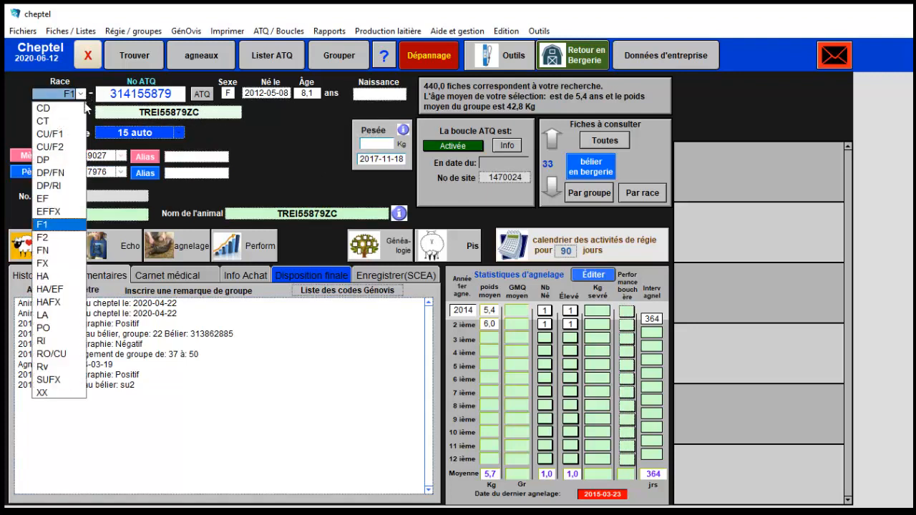
pyautogui.click(253, 170)
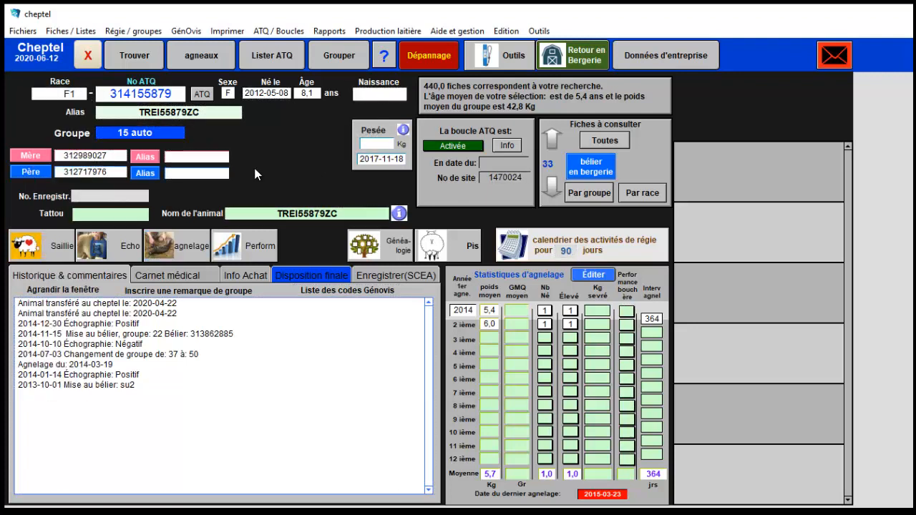
# Assign the ewe to a new group named abcd234 and check the Groupe value list for it
pyautogui.click(155, 134)
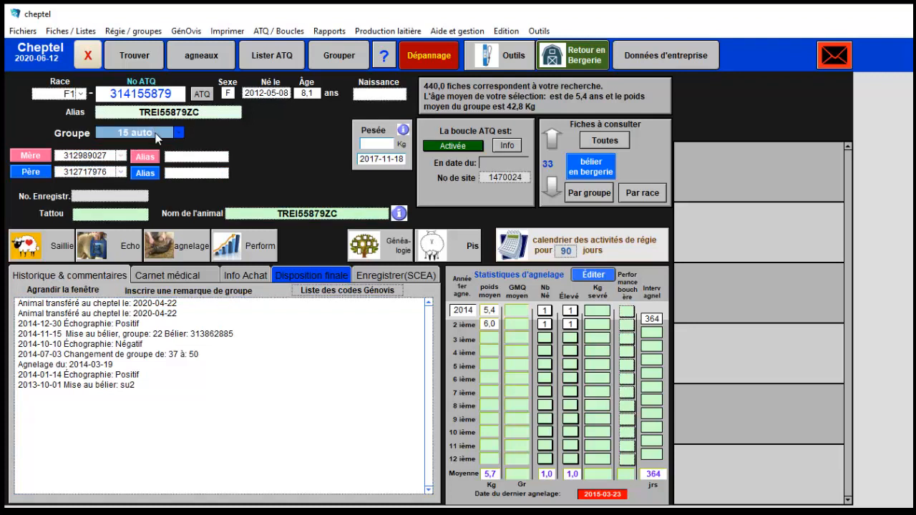
pyautogui.write('a')
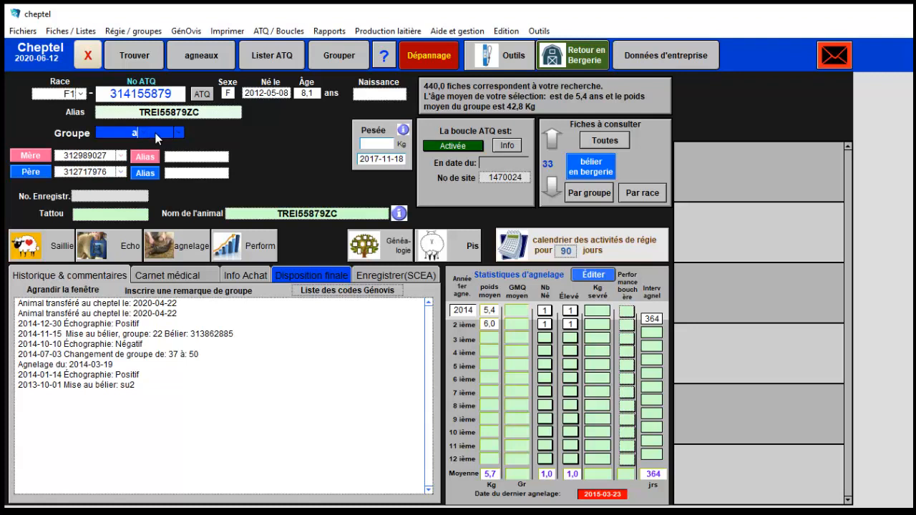
pyautogui.write('bcd234')
pyautogui.press('Return')
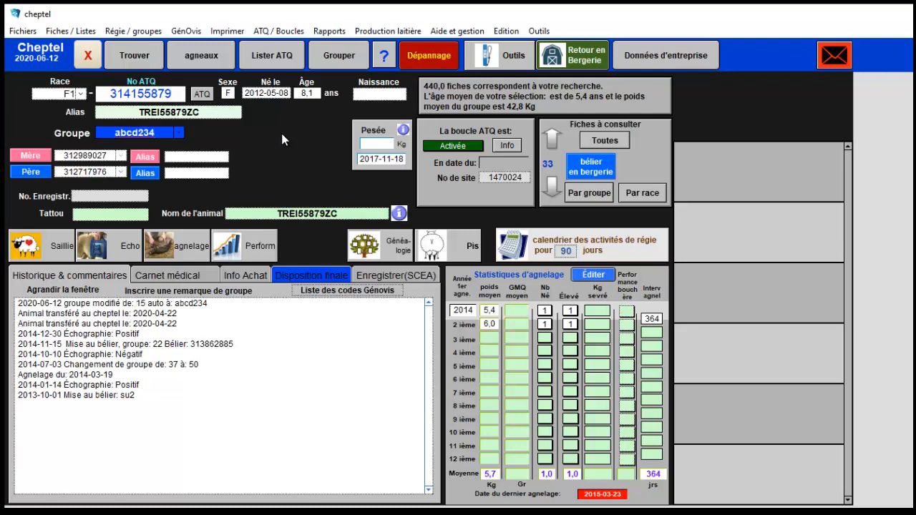
pyautogui.click(178, 134)
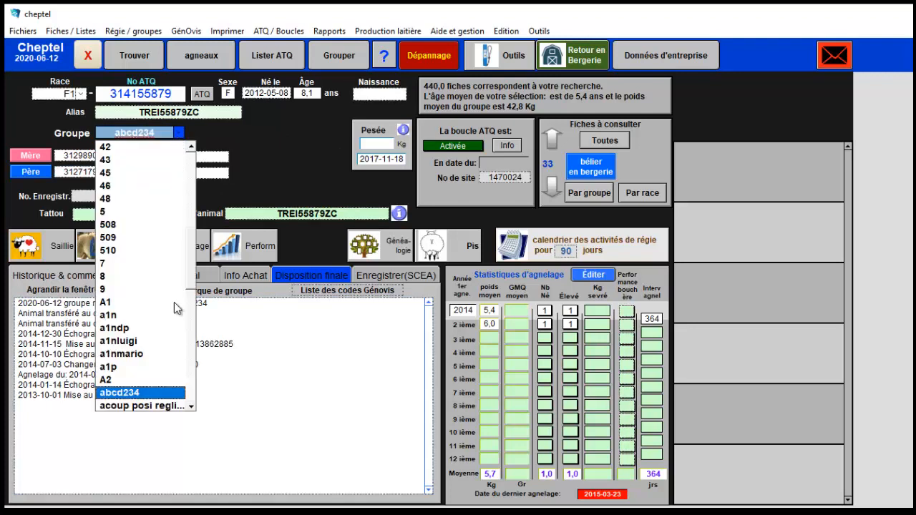
pyautogui.click(258, 139)
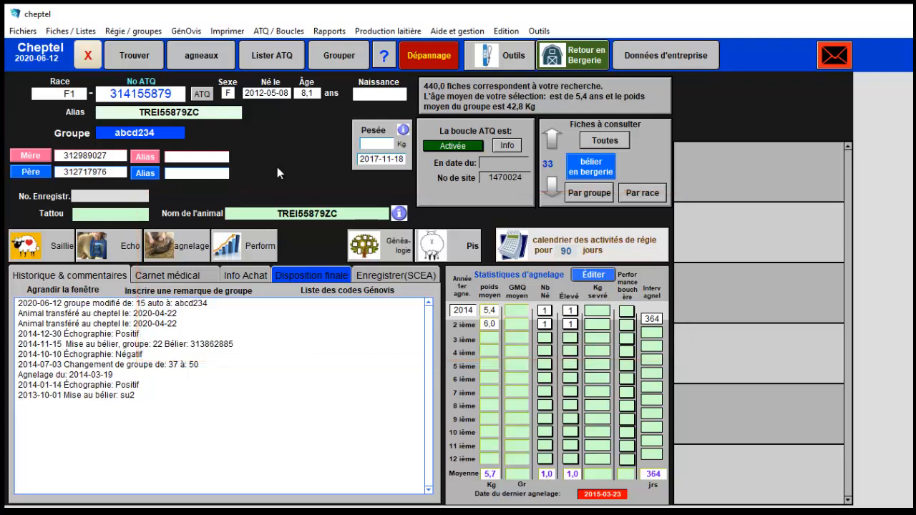
# View the management list of rams available for mating with their groups, and return to the animal records
pyautogui.click(137, 33)
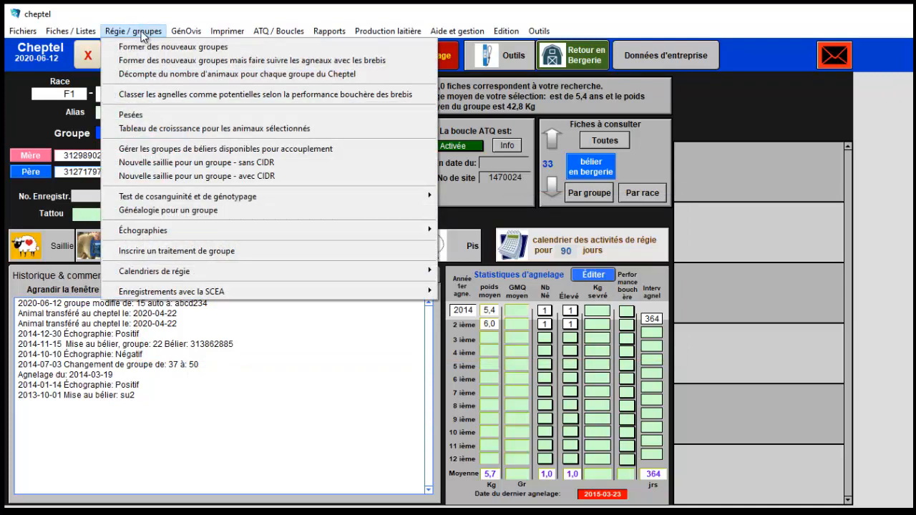
pyautogui.click(202, 150)
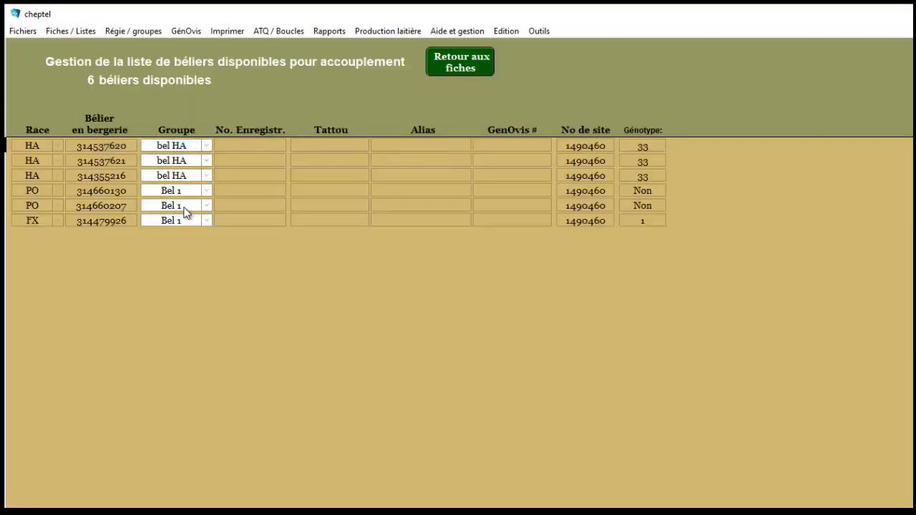
pyautogui.click(449, 69)
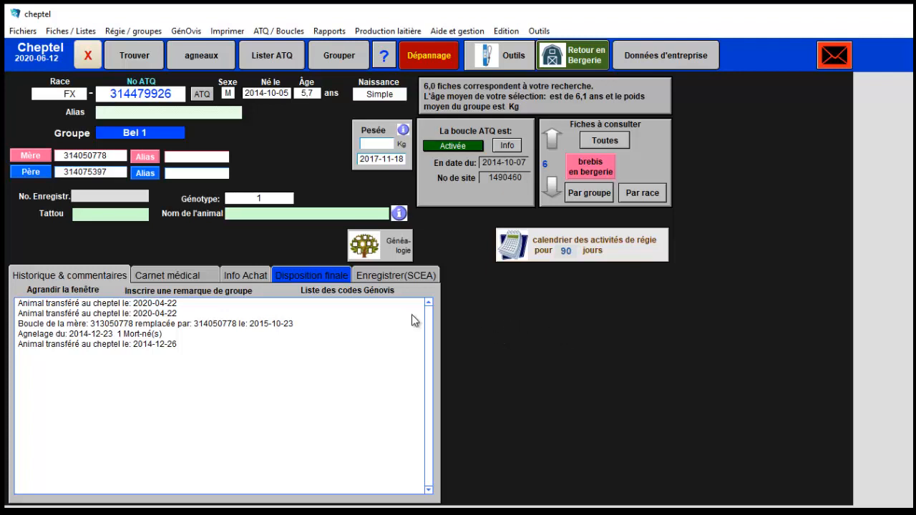
# Open the ram's medical log (Carnet médical) and go through the Problème value list to its end
pyautogui.click(176, 279)
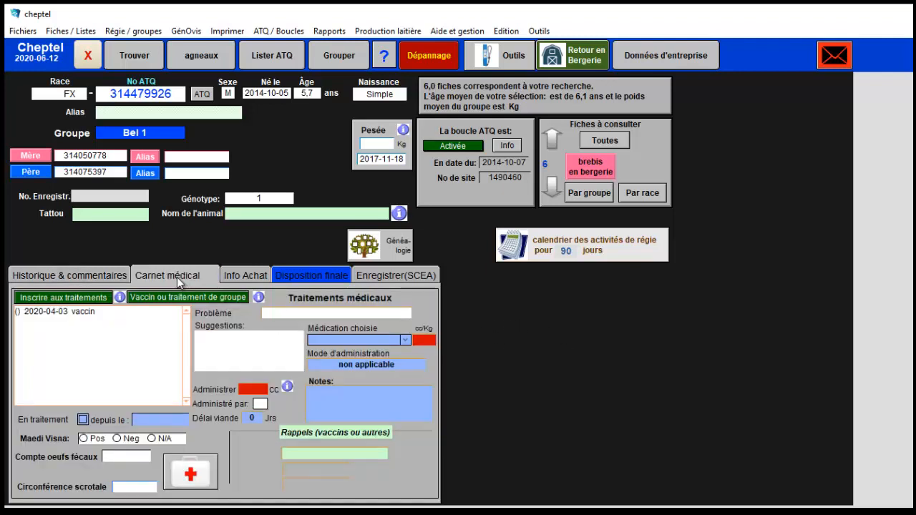
pyautogui.click(406, 315)
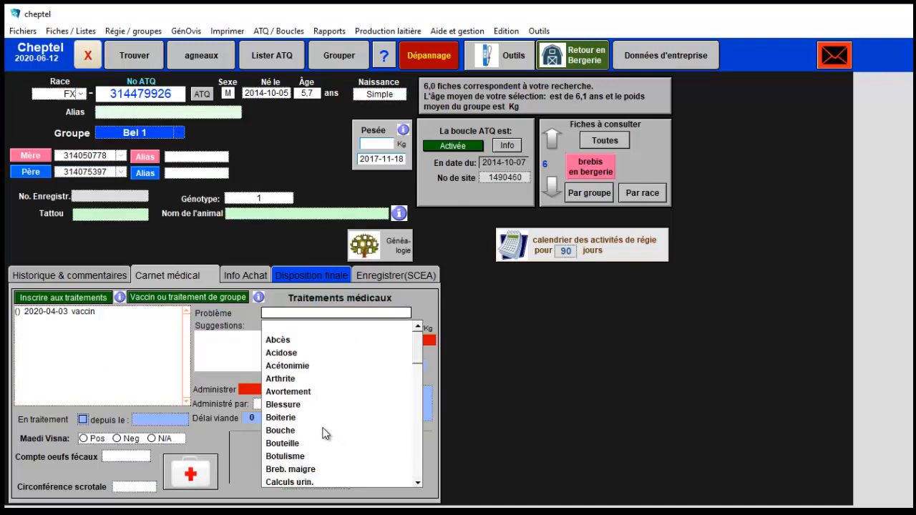
pyautogui.scroll(-8, 329, 436)
pyautogui.scroll(8, 323, 432)
pyautogui.scroll(-12, 337, 380)
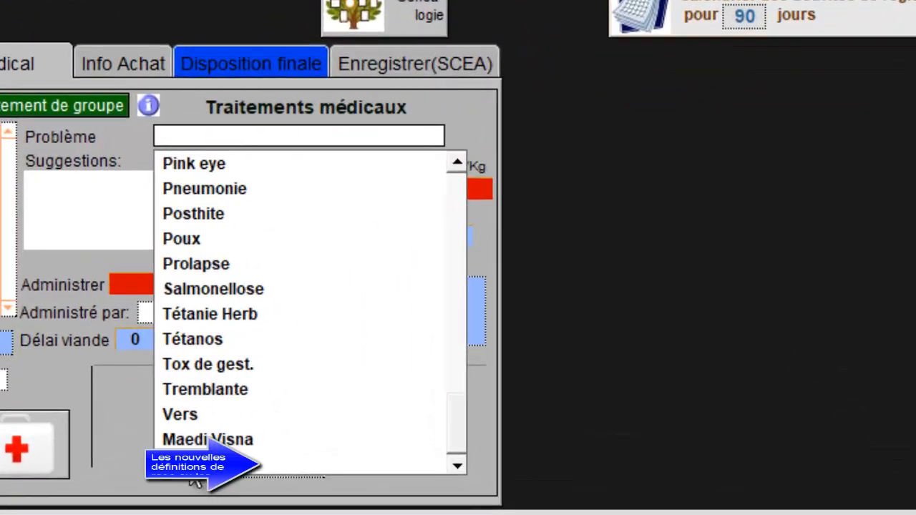
# Edit the Problèmes value list: add a line below Pasteurelose, enter the trial text hfgfgh, erase that text and save the list
pyautogui.click(193, 466)
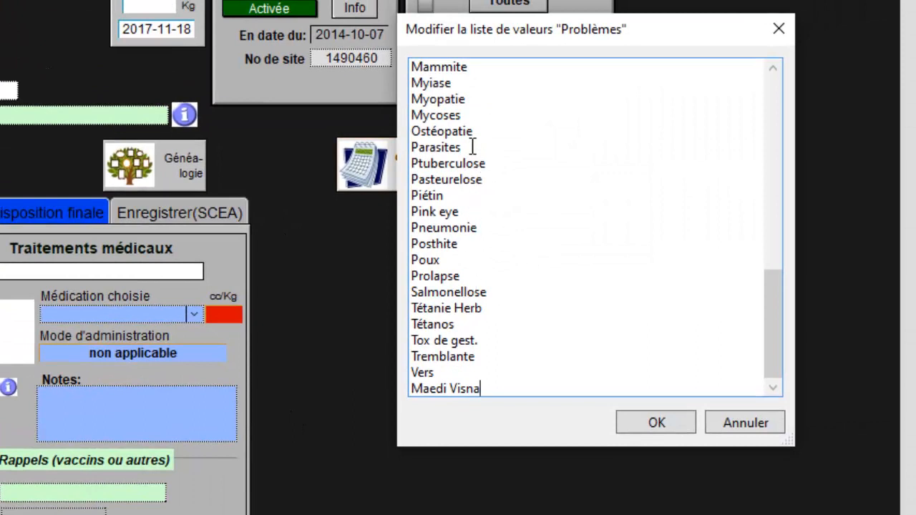
pyautogui.click(488, 178)
pyautogui.press('Return')
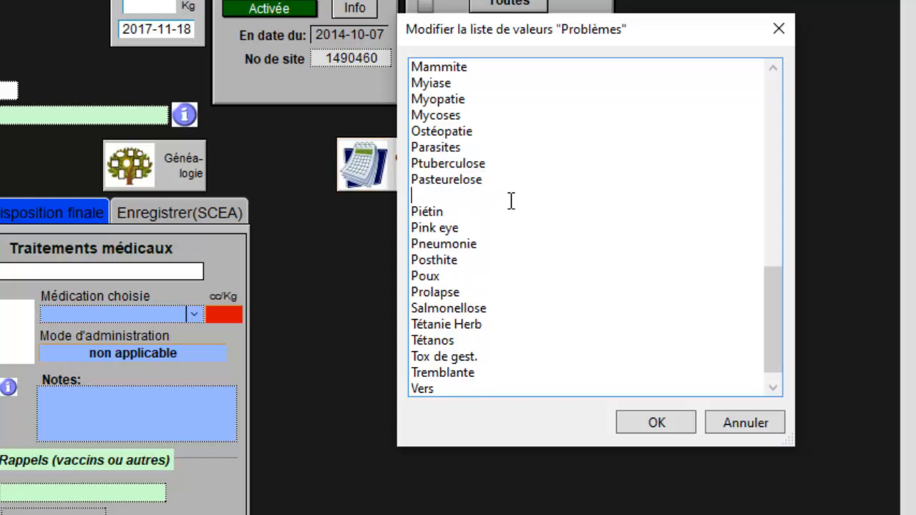
pyautogui.write('hfgfgh')
pyautogui.press('BackSpace')
pyautogui.press('BackSpace')
pyautogui.press('BackSpace')
pyautogui.press('BackSpace')
pyautogui.press('BackSpace')
pyautogui.press('BackSpace')
pyautogui.click(663, 429)
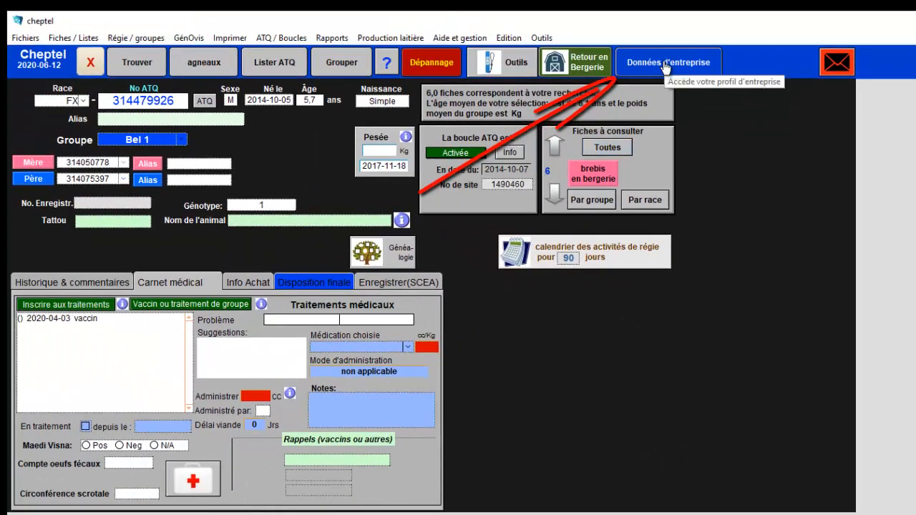
# Open the value list customization in the company data and review the animal problems (maladies) list to its end
pyautogui.click(664, 65)
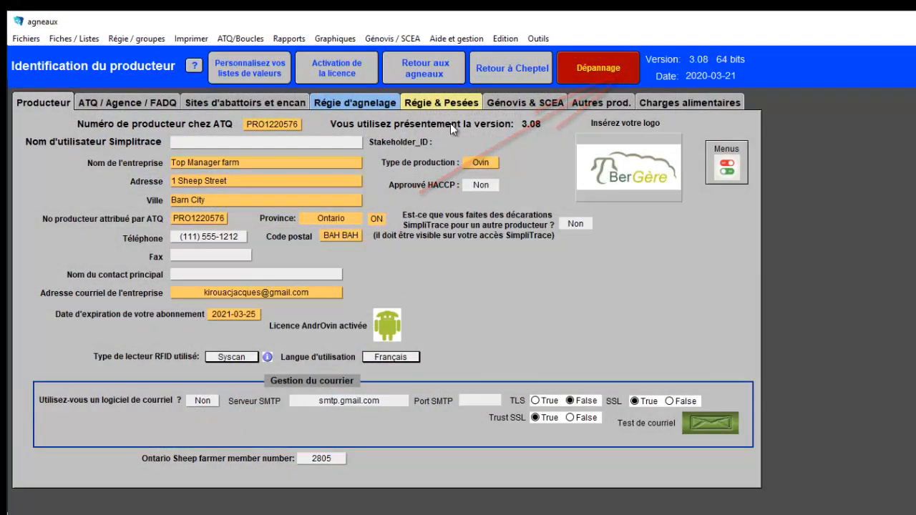
pyautogui.click(252, 72)
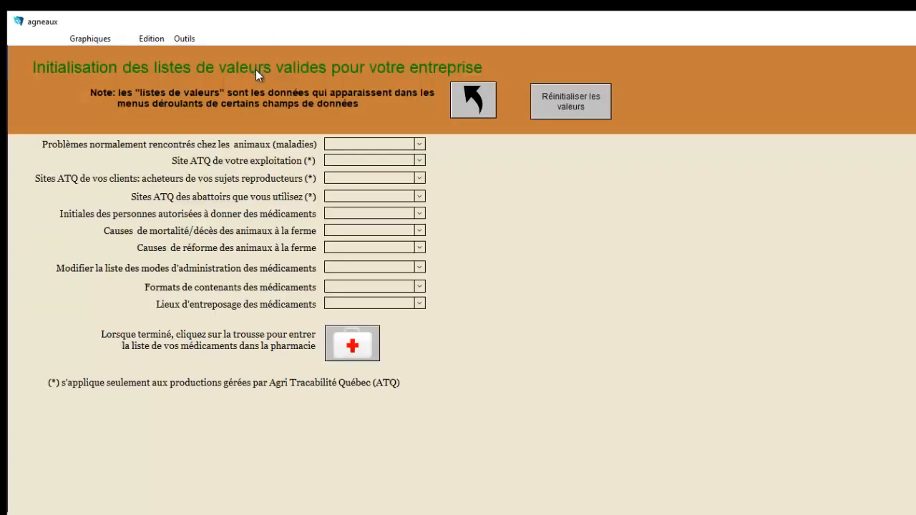
pyautogui.click(419, 145)
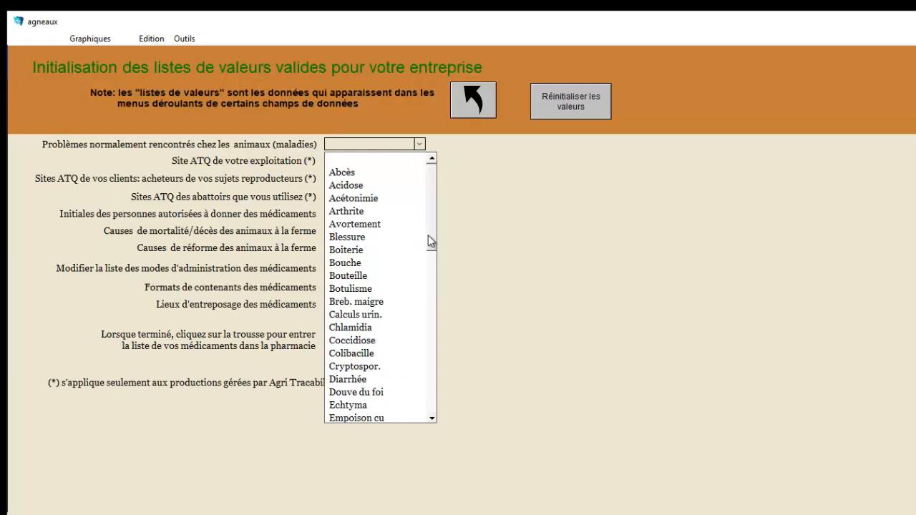
pyautogui.moveTo(434, 246); pyautogui.dragTo(435, 422)
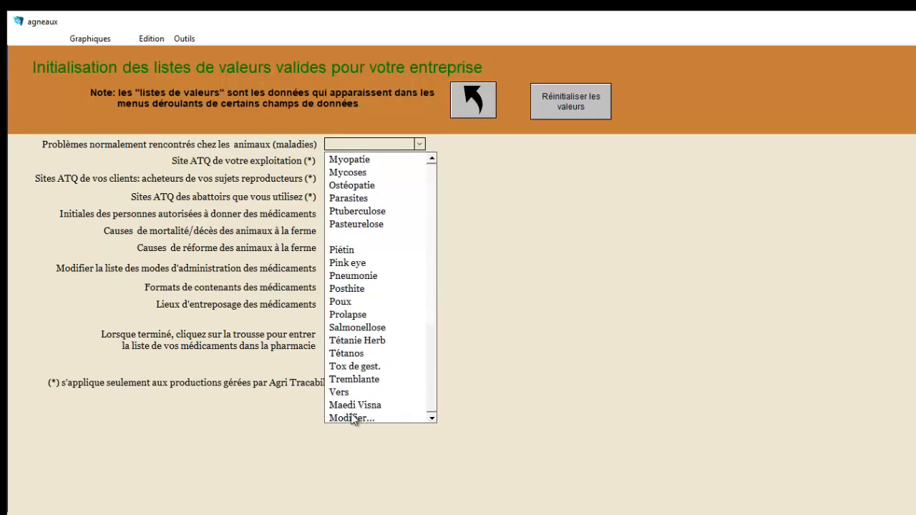
pyautogui.click(504, 184)
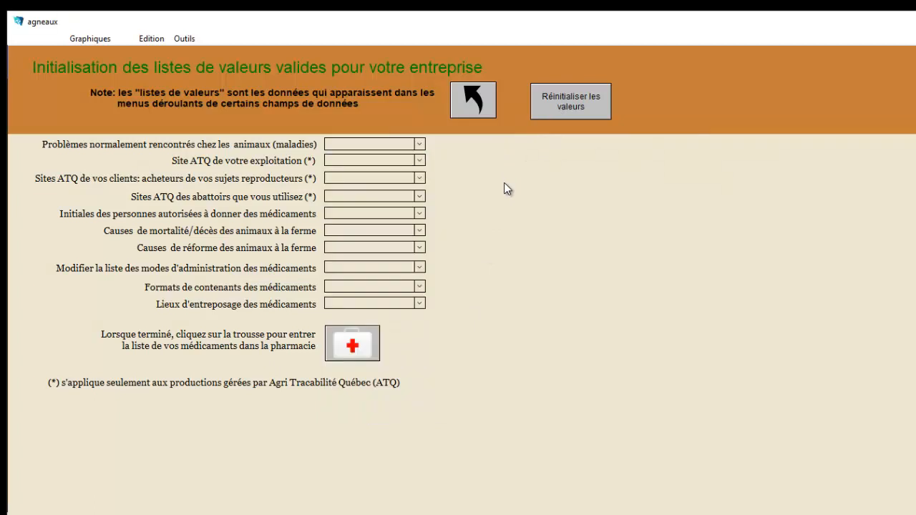
# Open the value reset screen, select BerGère's default animal problem values for copying, and return to the producer profile
pyautogui.click(571, 106)
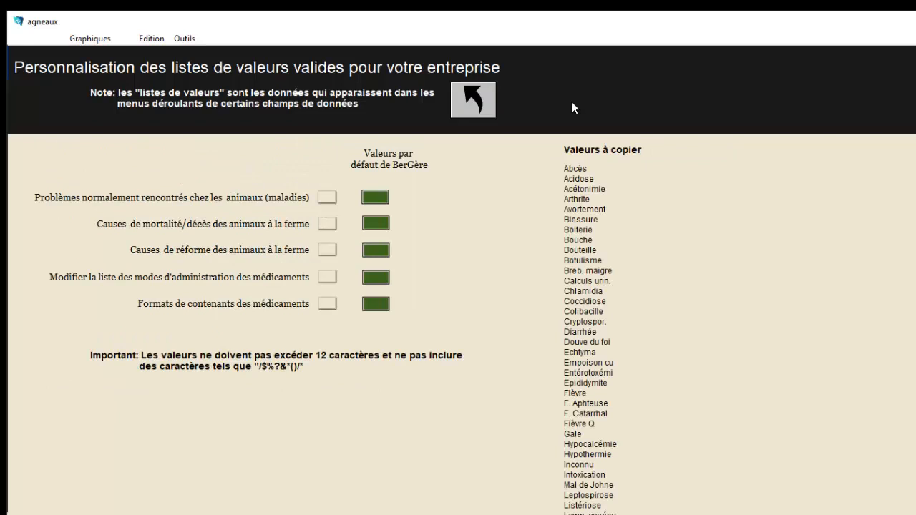
pyautogui.click(375, 200)
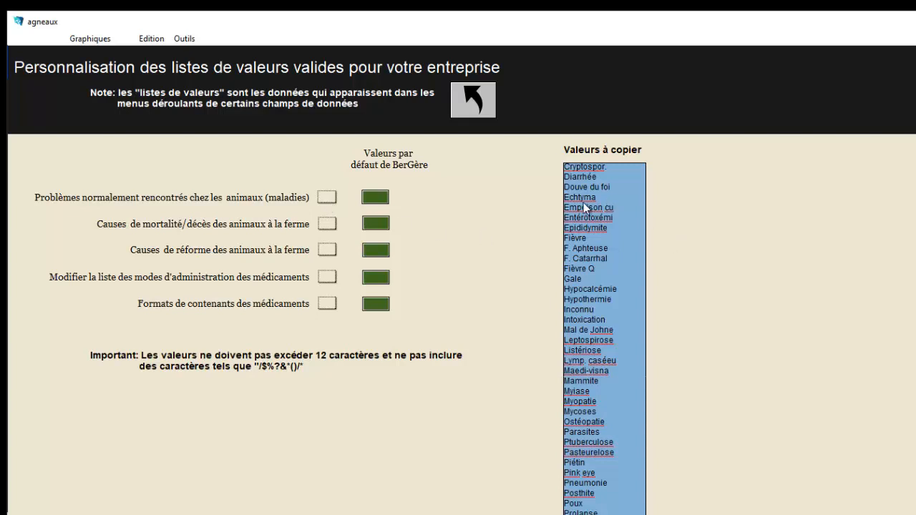
pyautogui.click(474, 99)
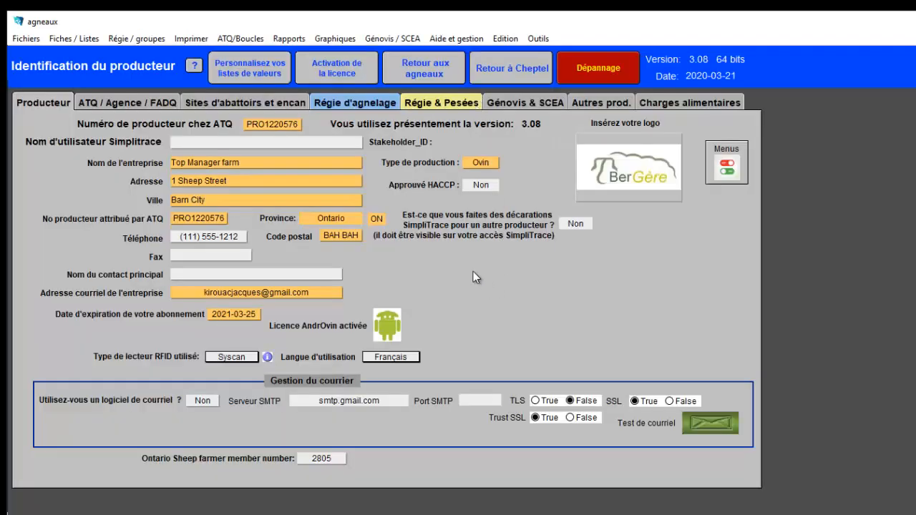
# Edit the abattoir value list for the ATQ slaughterhouse site numbers: add the entry 1234567 descript, without a trailing blank line, and save the list
pyautogui.click(143, 103)
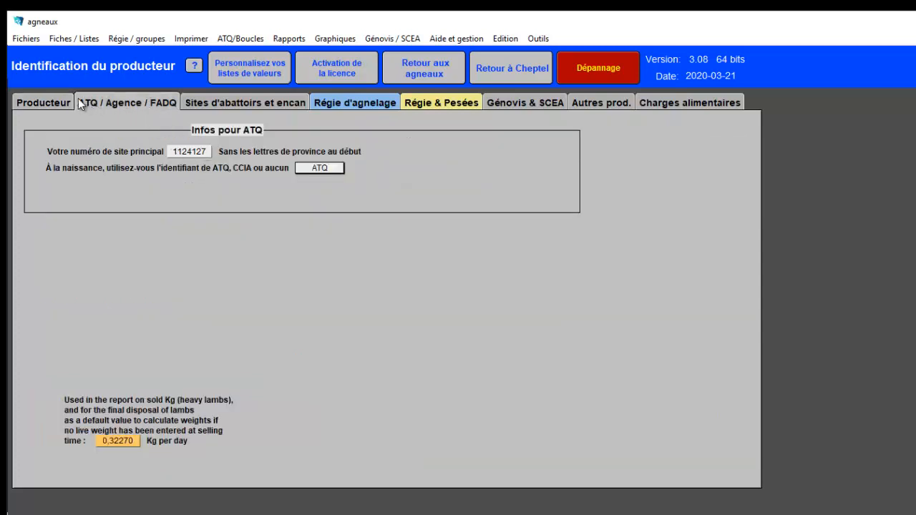
pyautogui.click(212, 104)
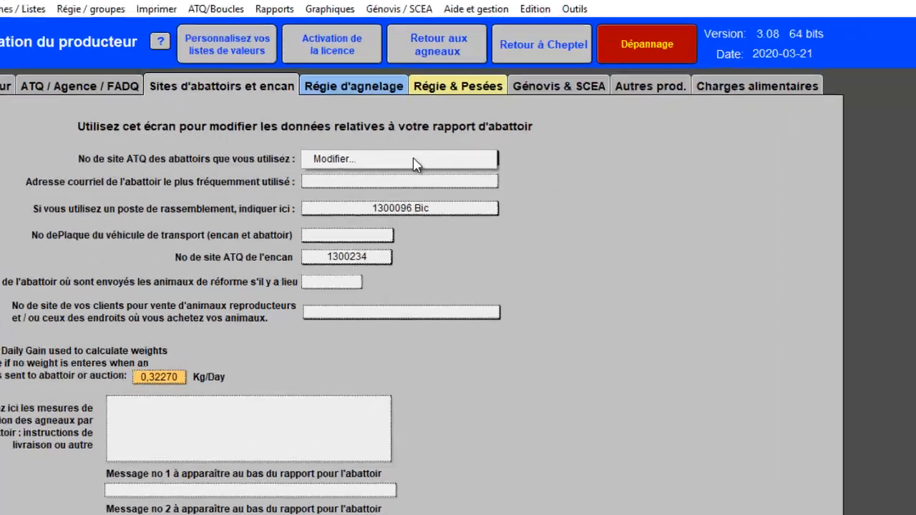
pyautogui.click(405, 162)
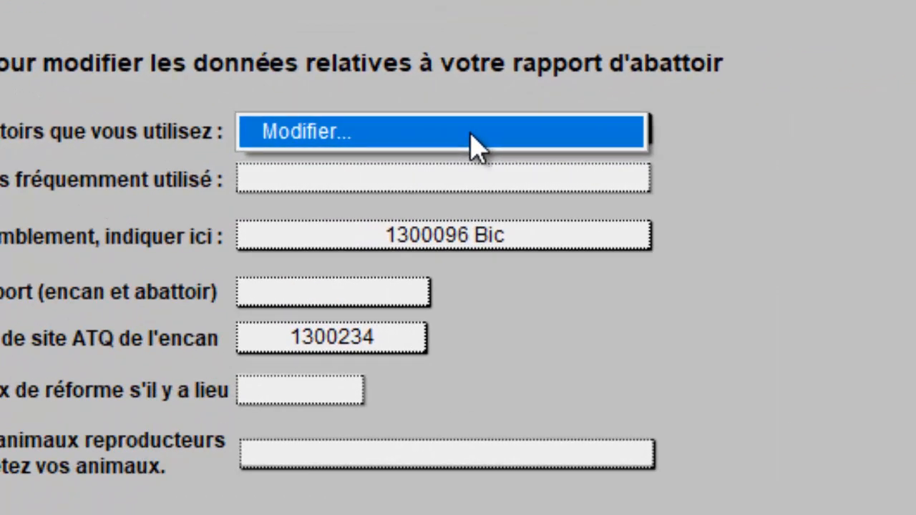
pyautogui.click(477, 146)
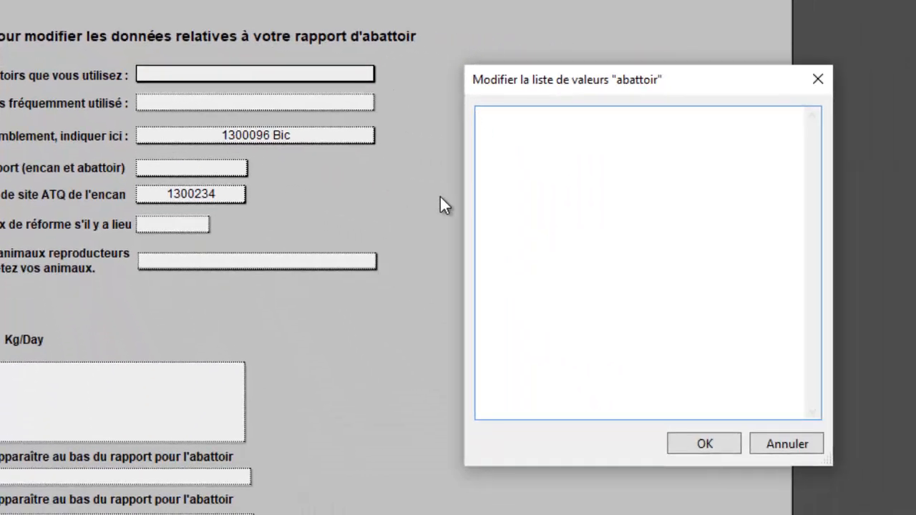
pyautogui.write('1234567')
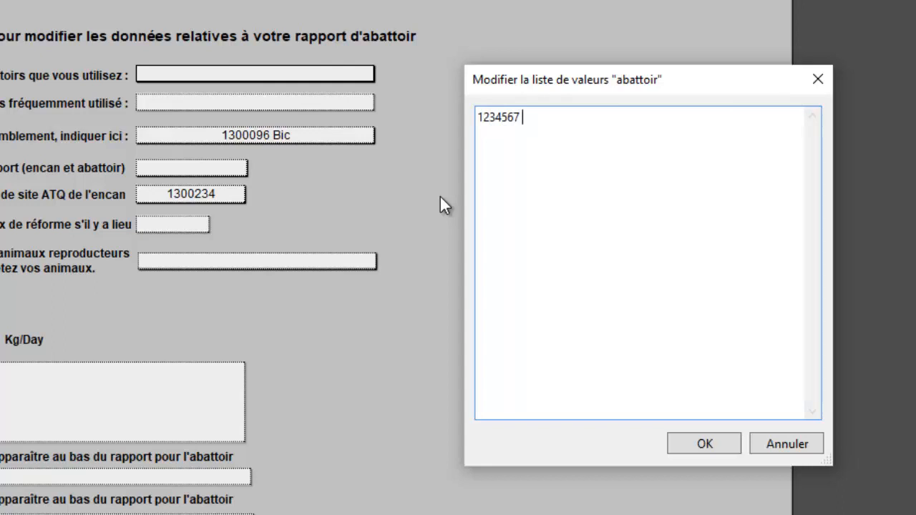
pyautogui.write(' descript')
pyautogui.press('Return')
pyautogui.press('BackSpace')
pyautogui.click(701, 441)
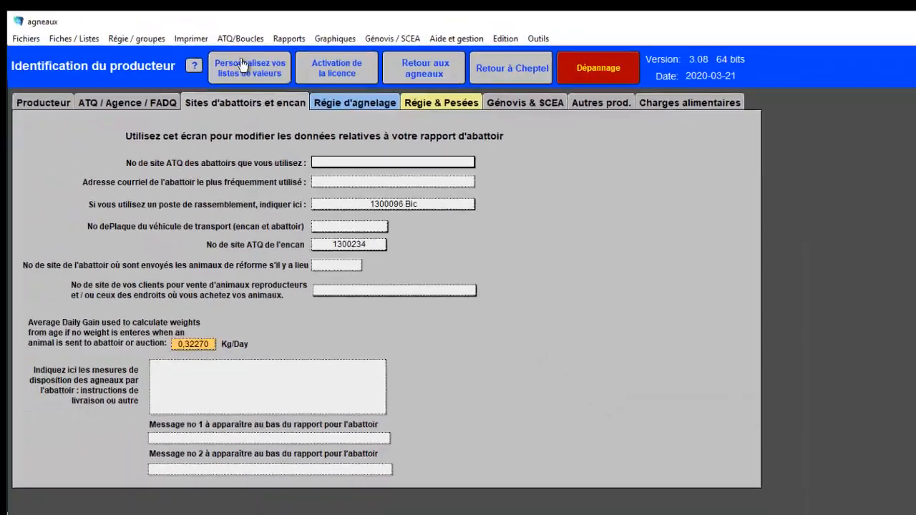
# Review the company's value list initialization screen and the BerGère default values available for copying, then go back to the producer identification
pyautogui.click(246, 65)
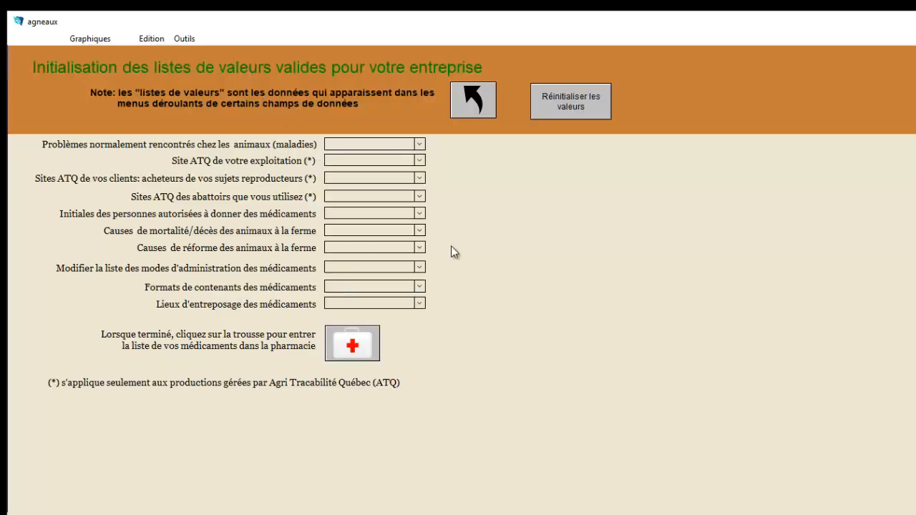
pyautogui.click(558, 108)
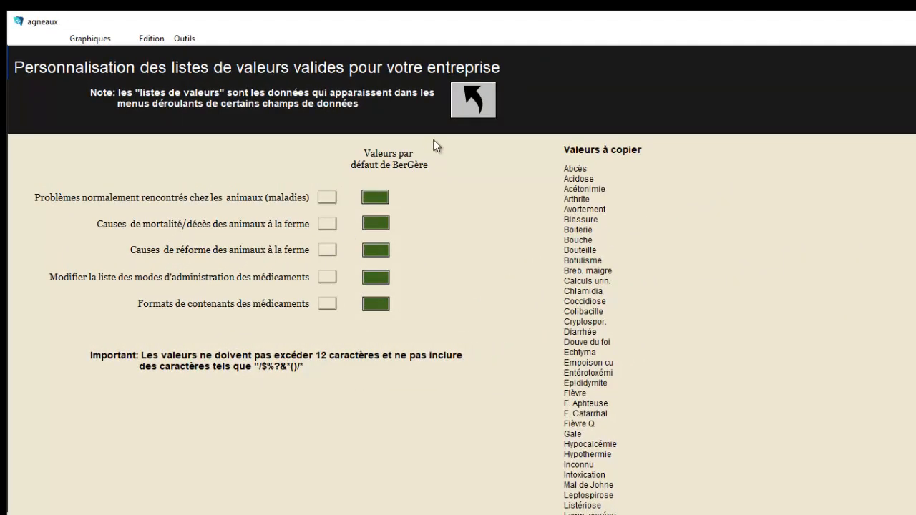
pyautogui.click(474, 98)
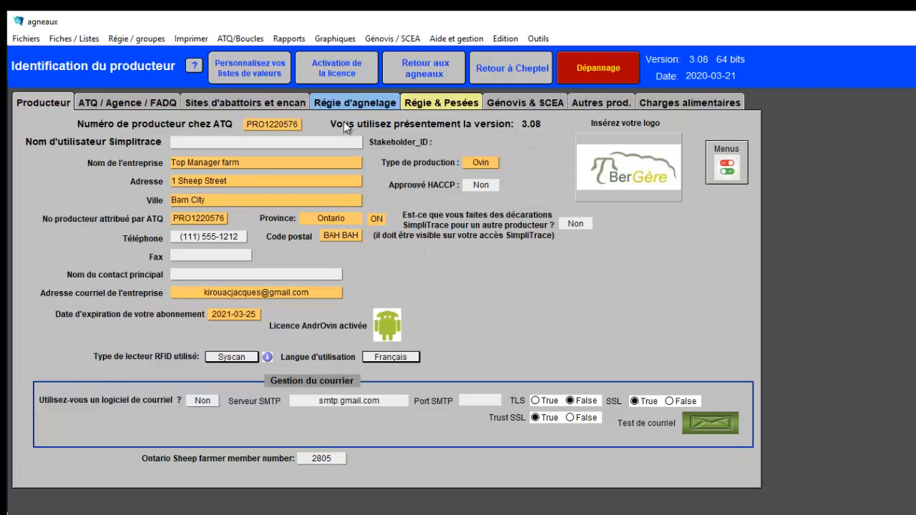